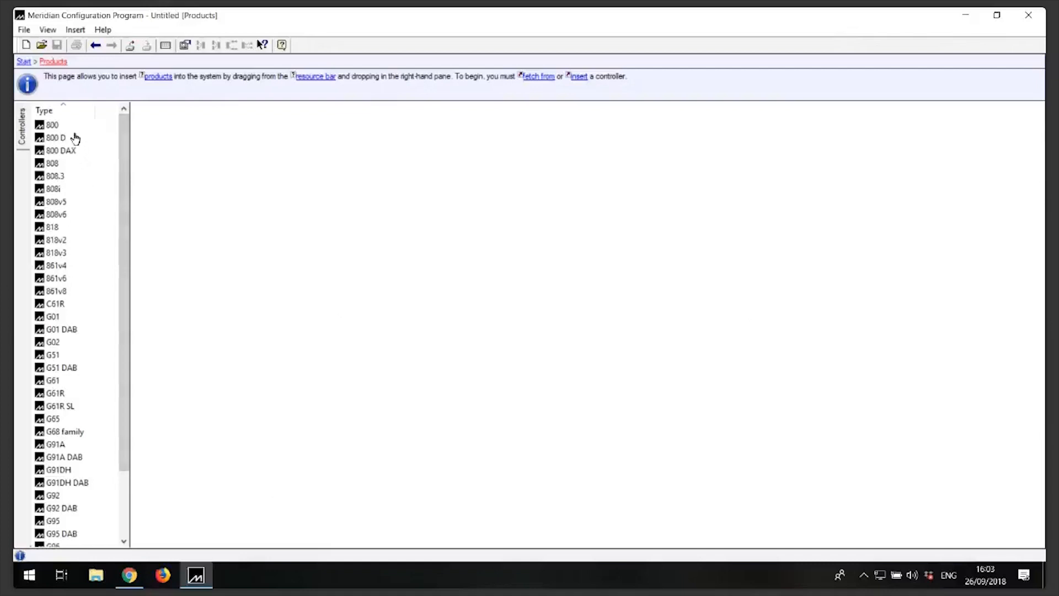
Insert an 818v3 controller into the system diagram and position it near the centre of the diagram.
scroll(75, 160, down, 2)
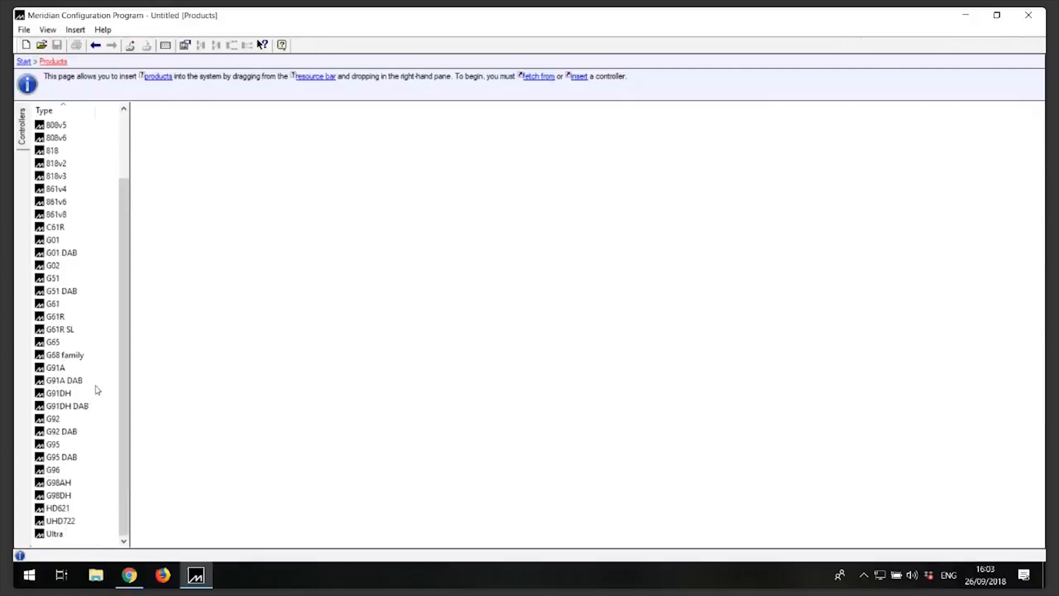
scroll(91, 230, up, 2)
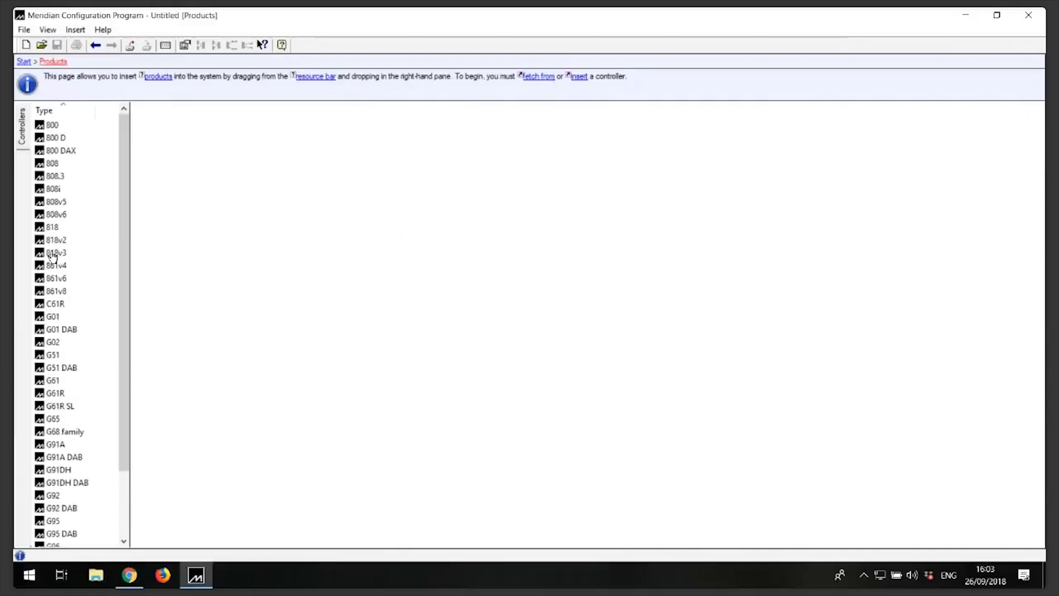
drag(53, 256, 394, 294)
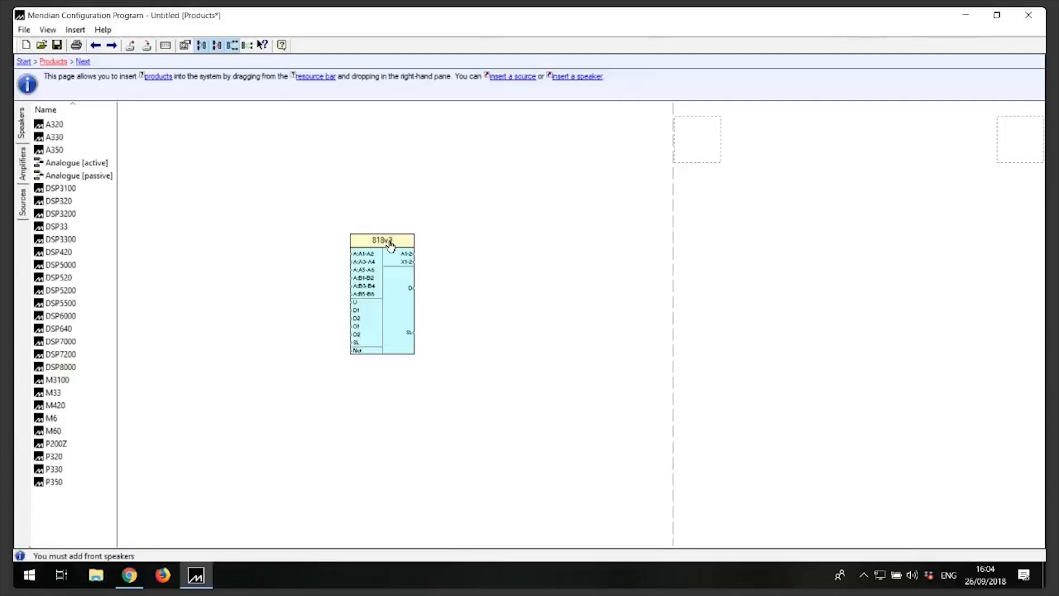
drag(396, 242, 492, 251)
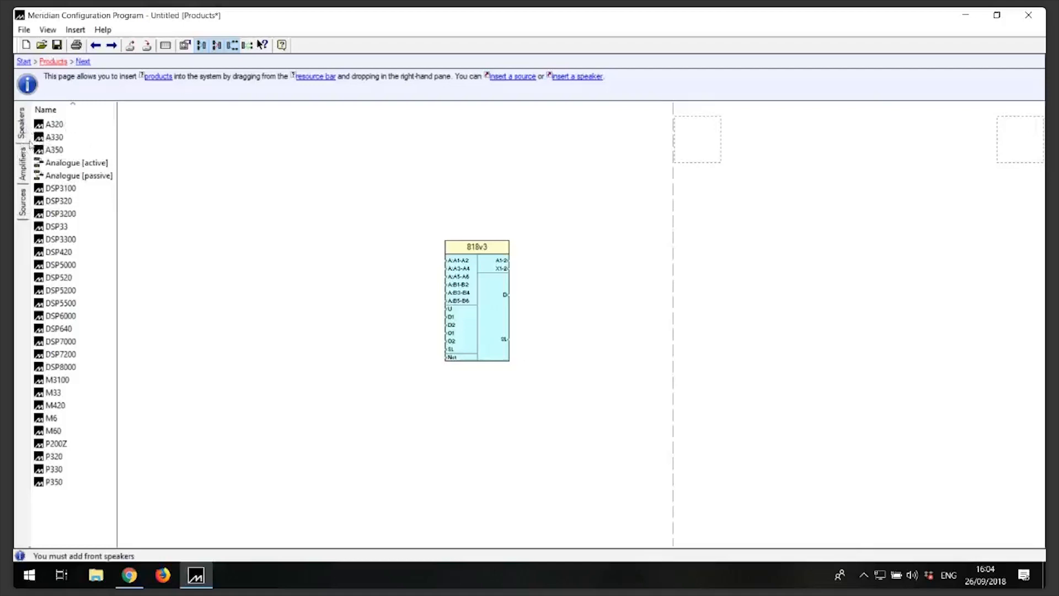
Add an Other source using the CD player template, with MSR+ key 1 [CD] and its suggested connections.
click(23, 213)
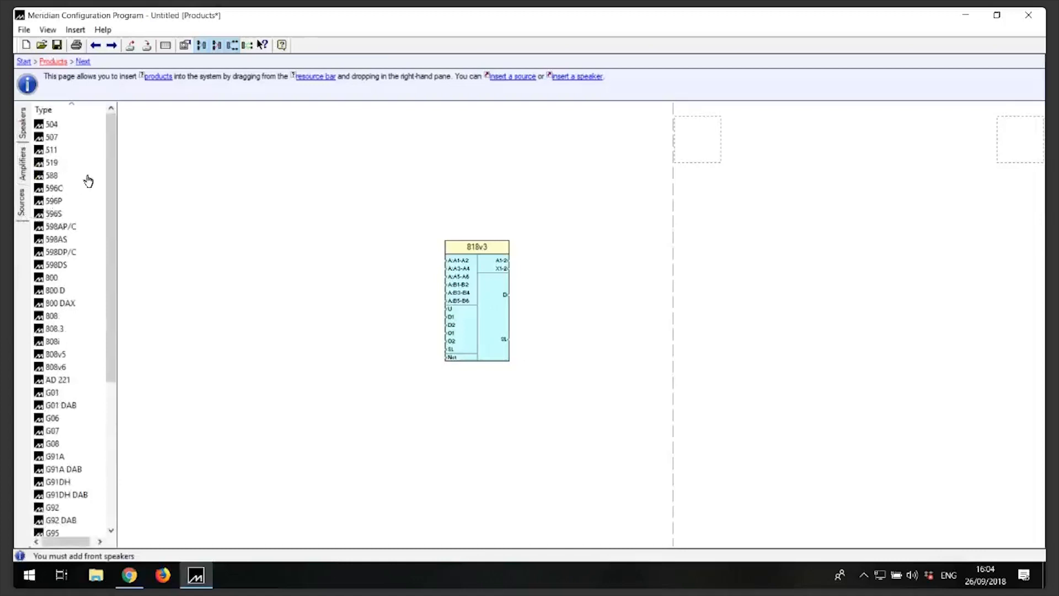
drag(112, 210, 111, 265)
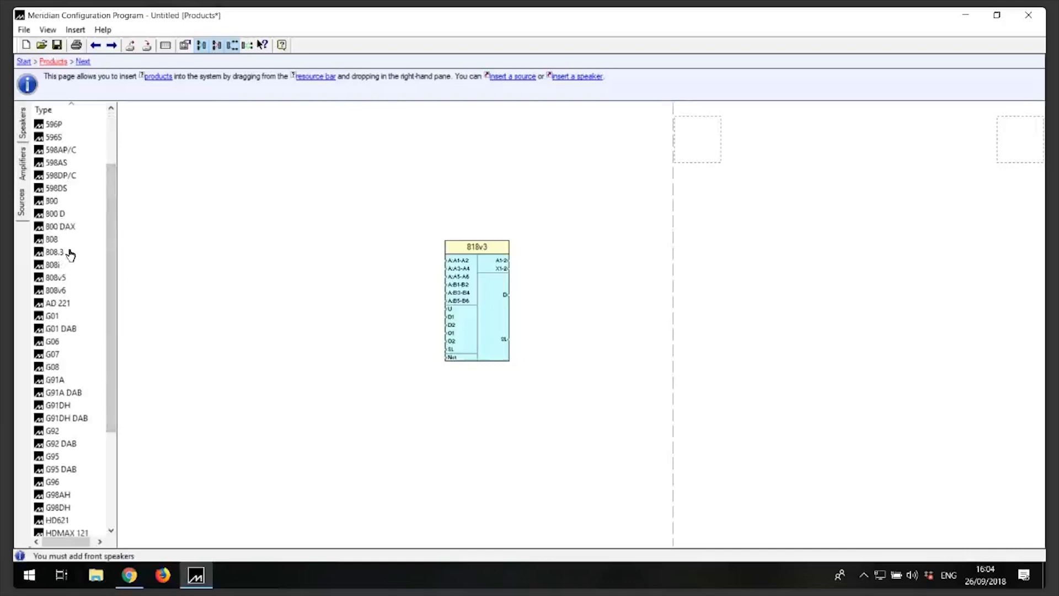
scroll(70, 255, down, 2)
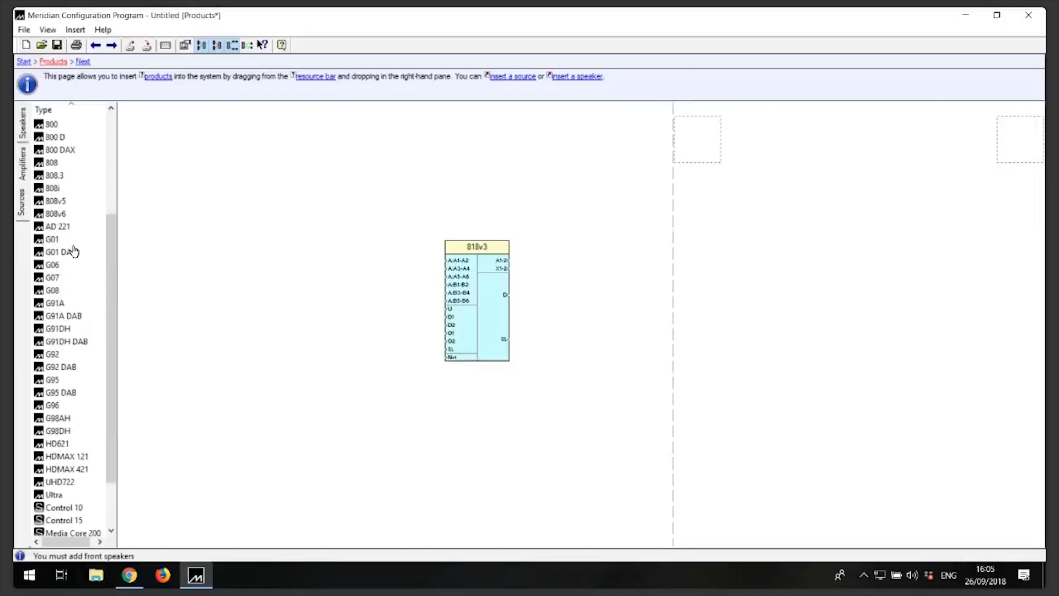
scroll(73, 251, down, 2)
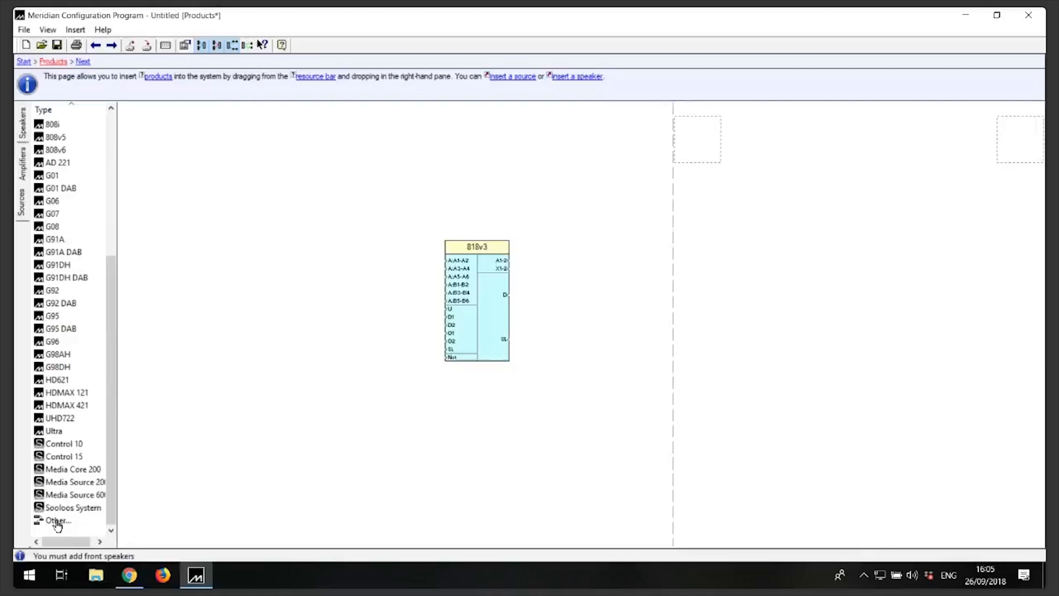
drag(55, 522, 249, 374)
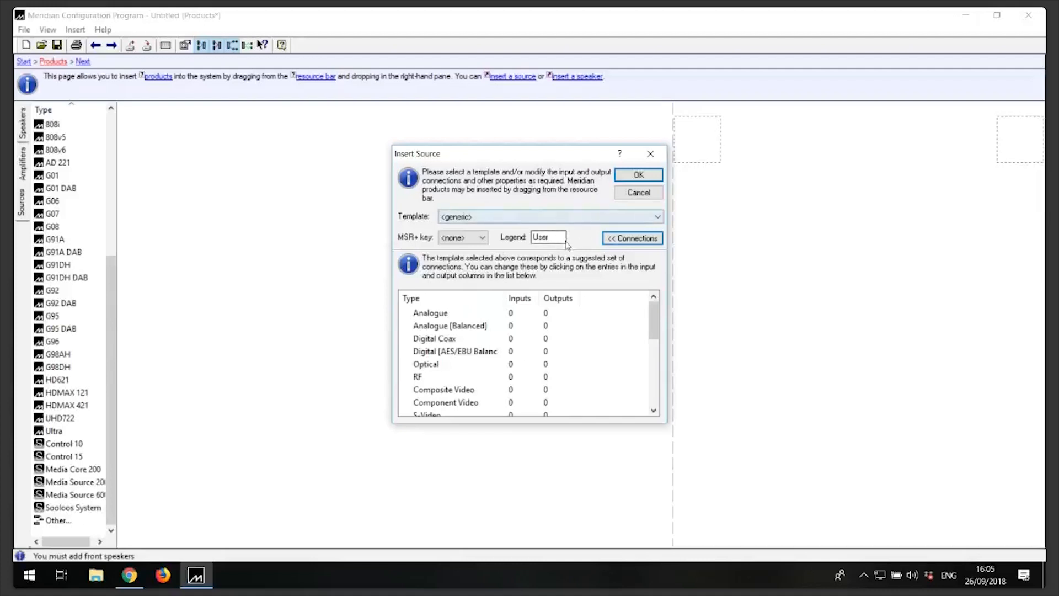
click(588, 220)
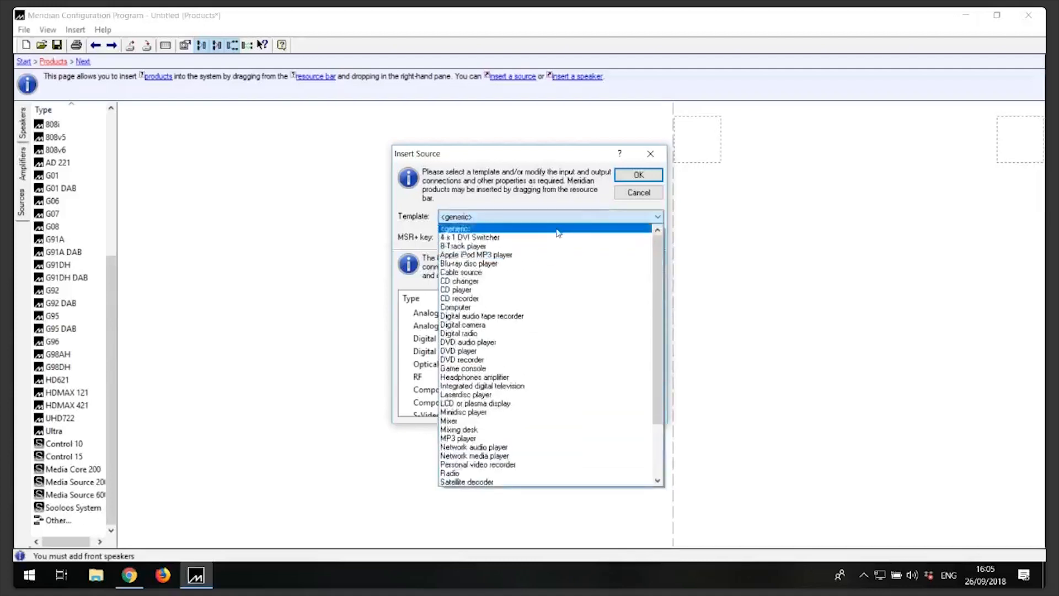
click(463, 290)
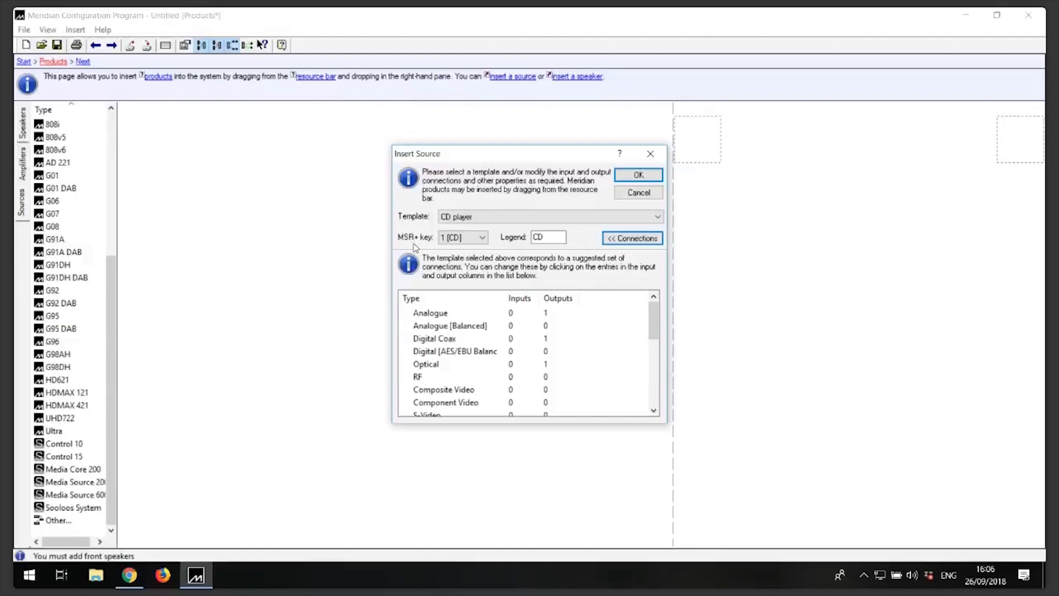
click(482, 238)
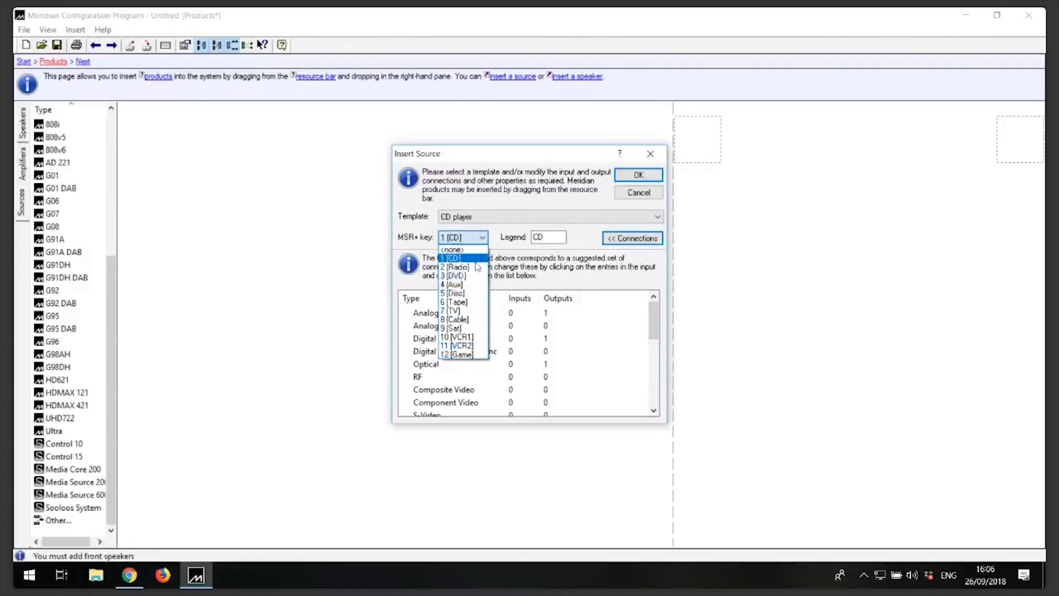
click(473, 263)
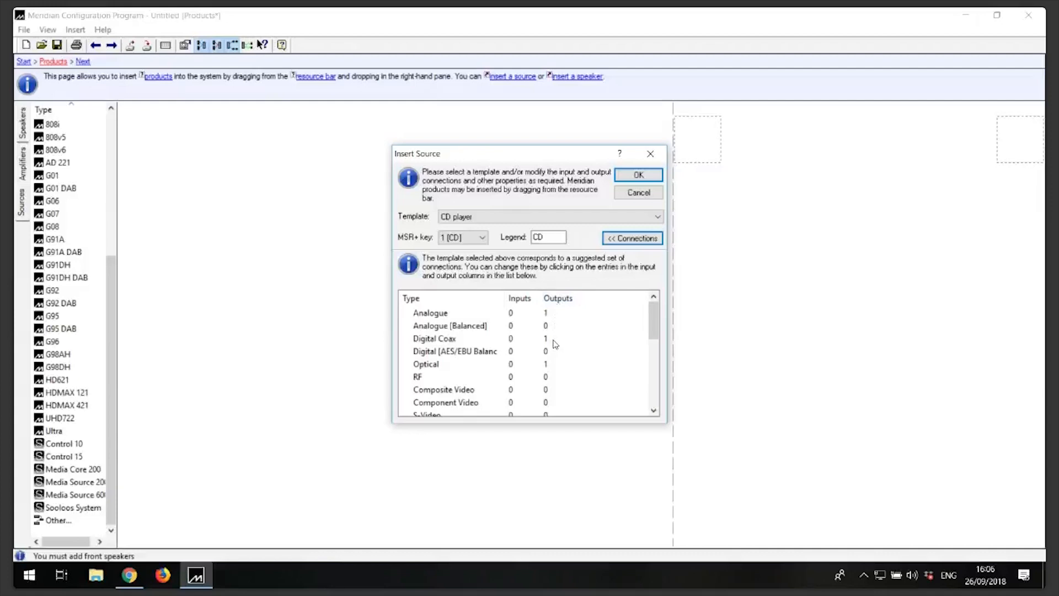
click(647, 175)
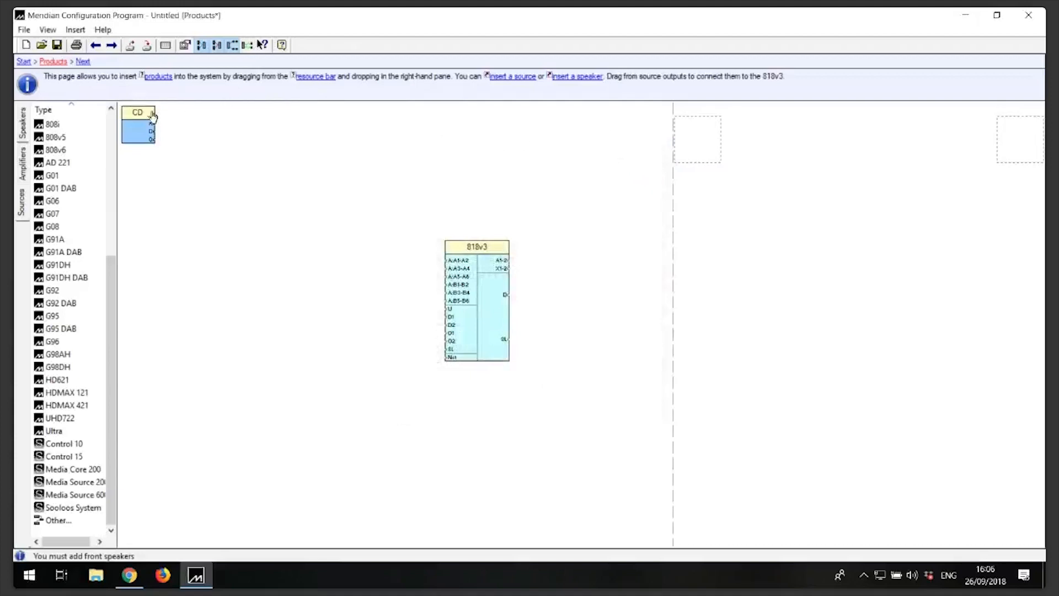
Place the CD source beside the 818v3 and connect its digital coax output to the controller's D1 input.
drag(141, 117, 263, 264)
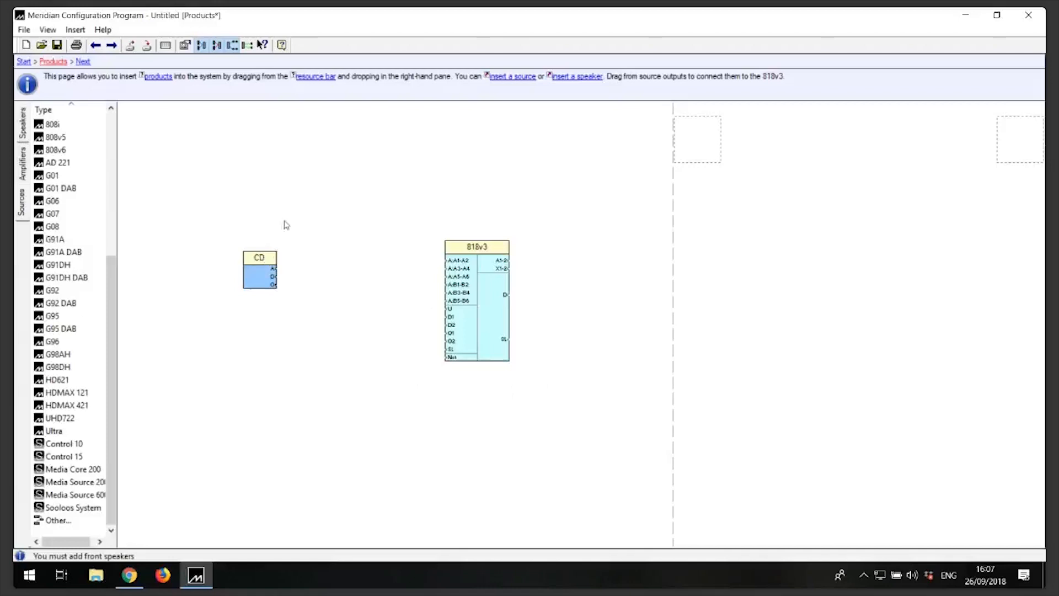
mouse_move(258, 260)
mouse_down()
mouse_move(277, 245)
mouse_move(274, 269)
mouse_up()
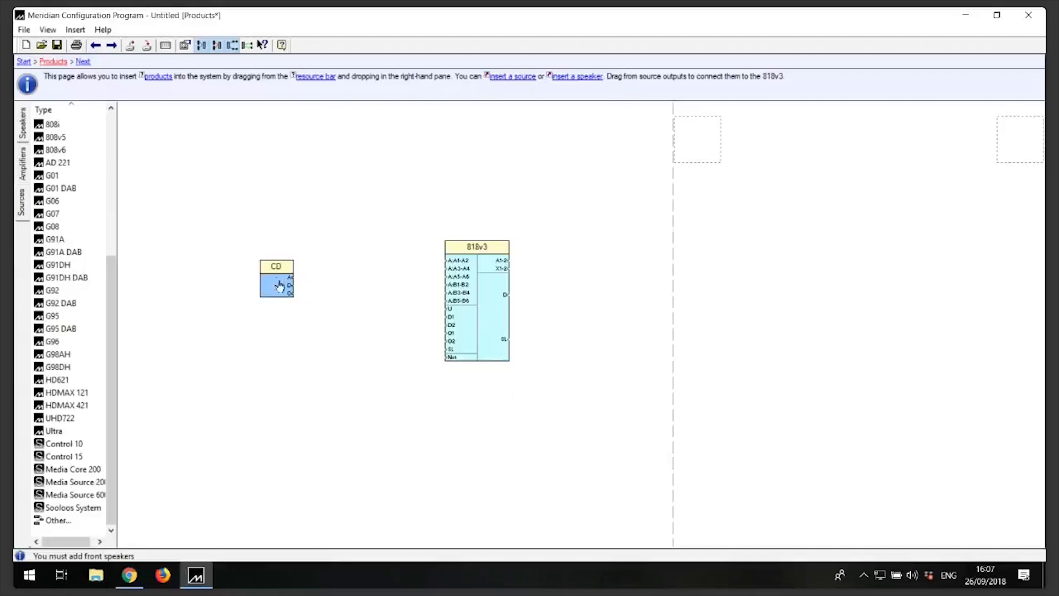
drag(286, 282, 468, 324)
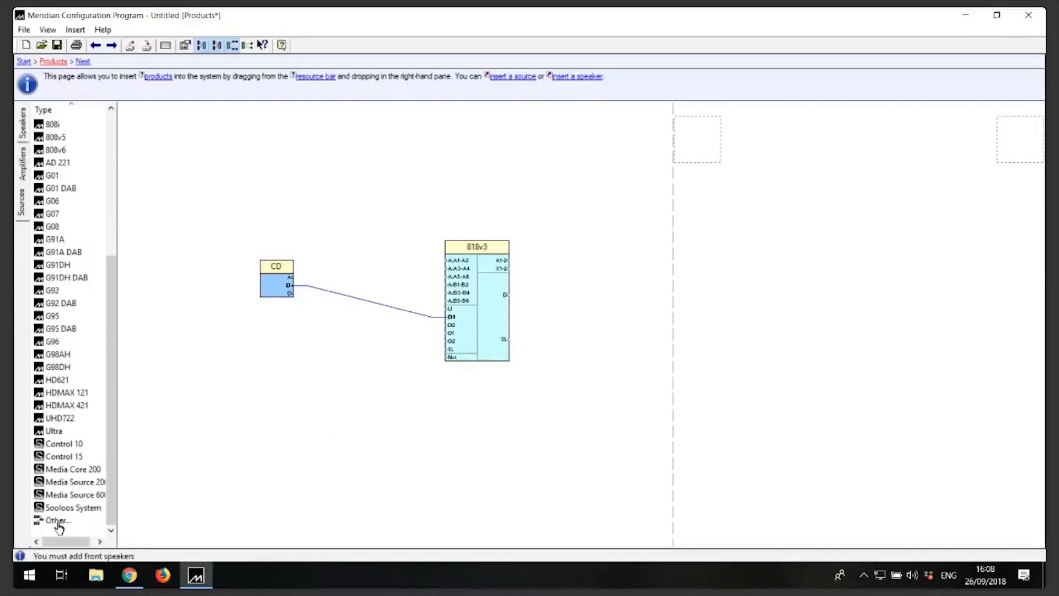
Start inserting another Other source with the generic template, MSR+ key 7 [TV] and legend TV.
drag(56, 525, 255, 423)
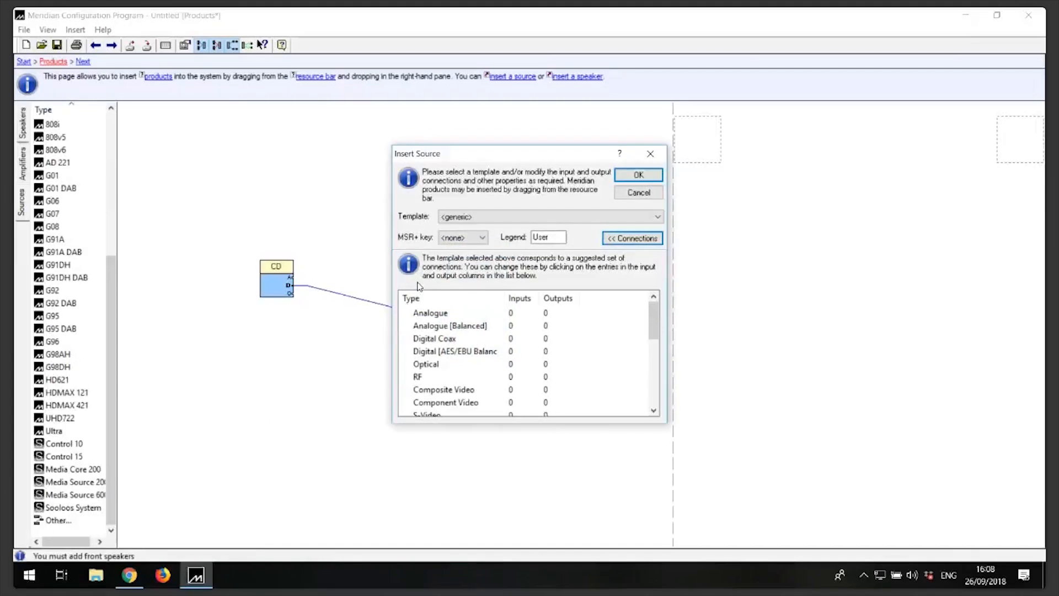
click(482, 238)
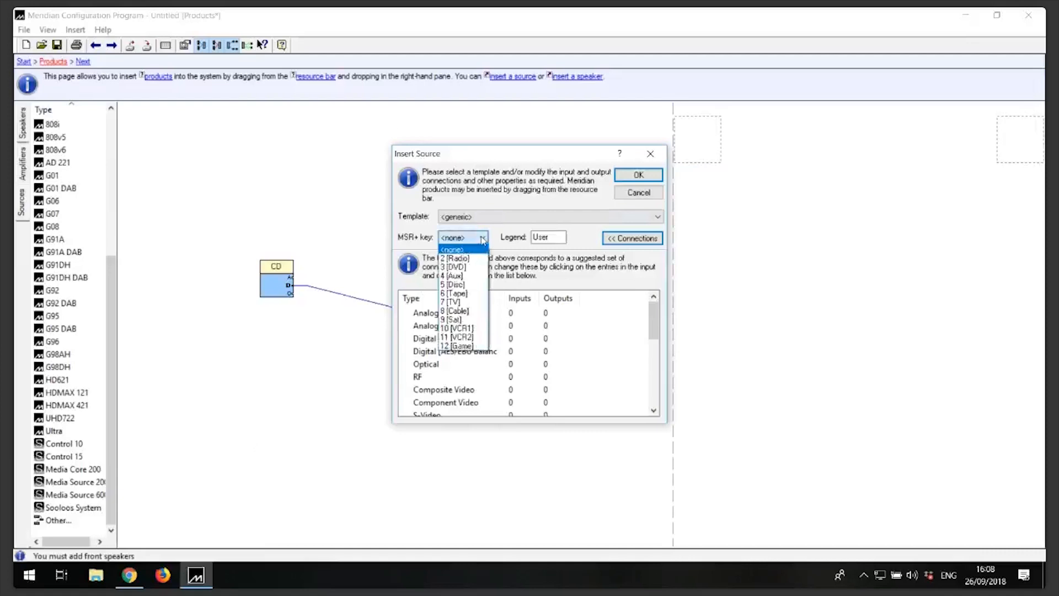
click(462, 303)
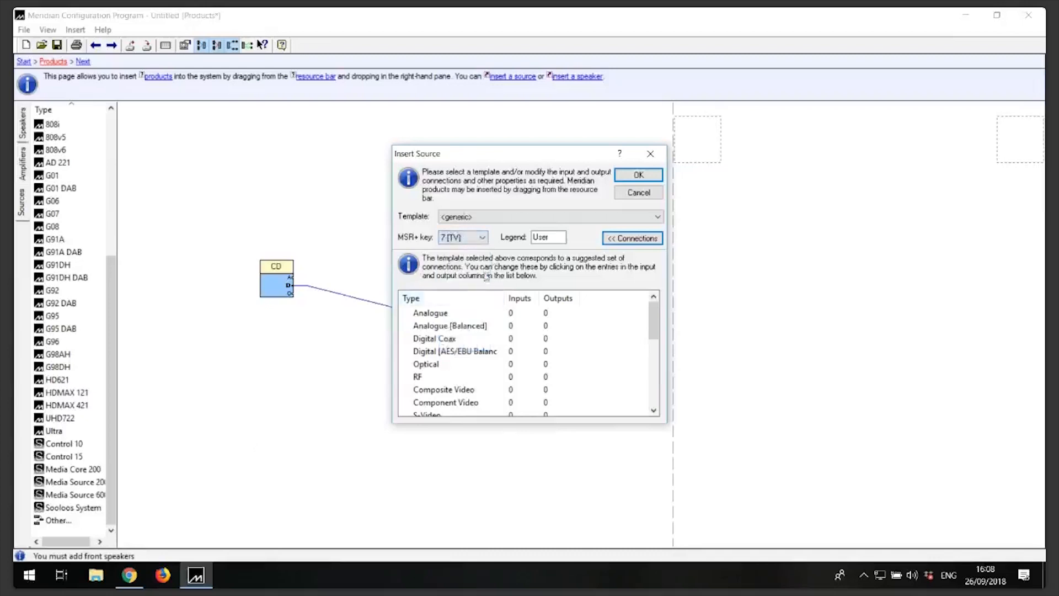
double_click(553, 238)
text(TV)
Give the TV source one optical output and insert it into the system.
click(654, 410)
click(653, 411)
click(653, 411)
click(653, 411)
click(653, 411)
click(654, 411)
click(653, 411)
click(653, 411)
click(654, 411)
click(653, 411)
click(654, 411)
click(653, 411)
click(654, 411)
click(654, 411)
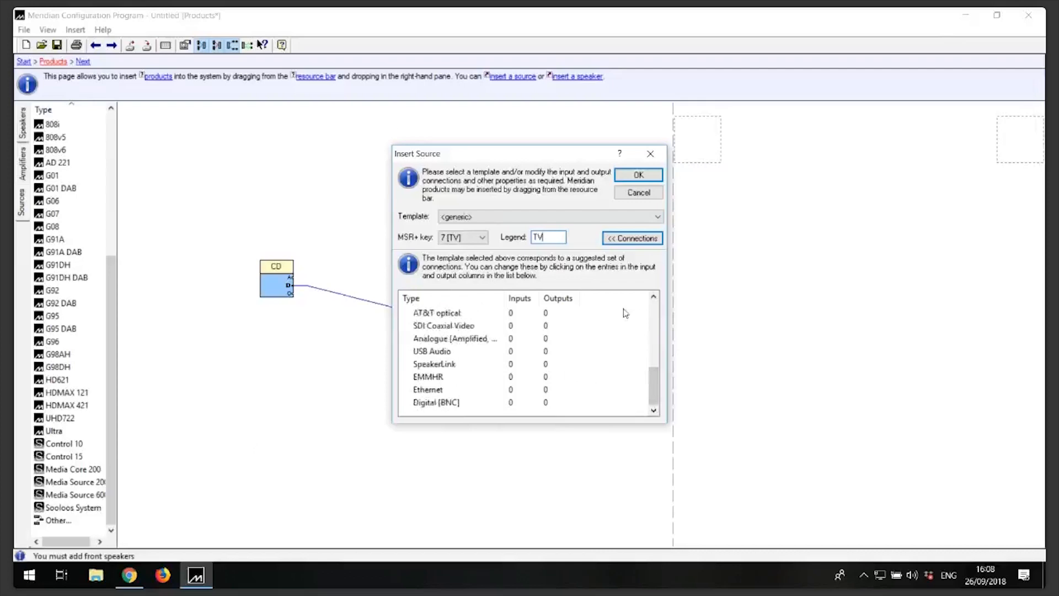
click(653, 299)
click(653, 299)
click(653, 299)
click(653, 299)
click(654, 299)
click(653, 299)
click(653, 299)
click(653, 299)
click(653, 299)
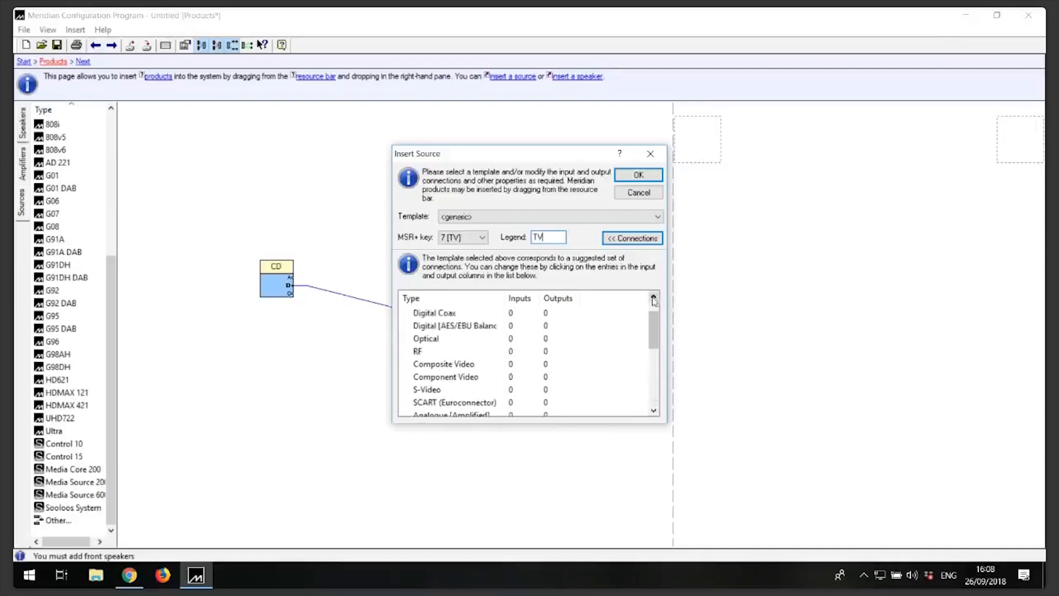
click(545, 338)
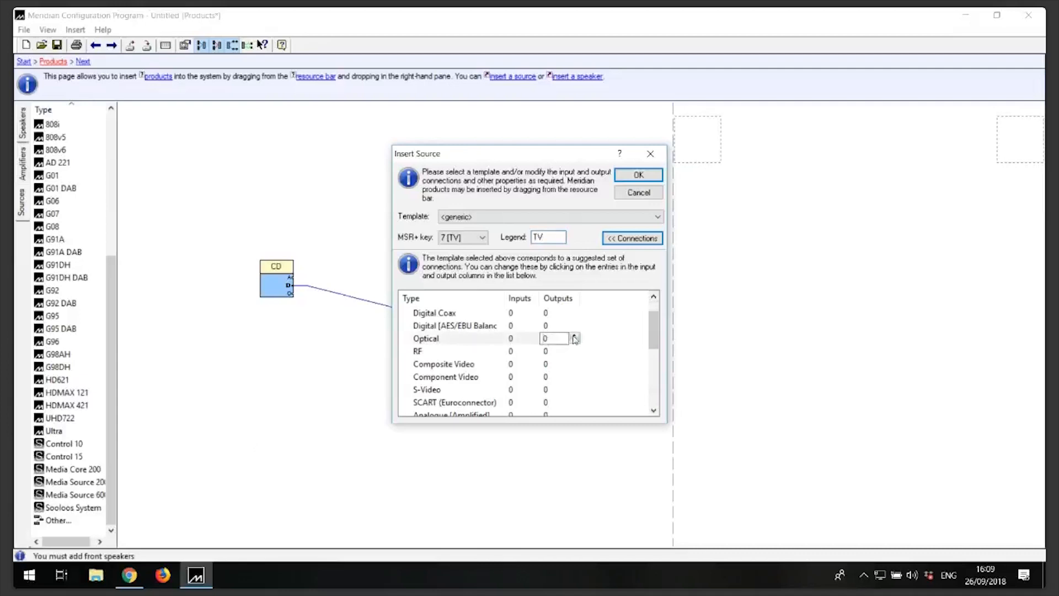
click(574, 336)
click(639, 175)
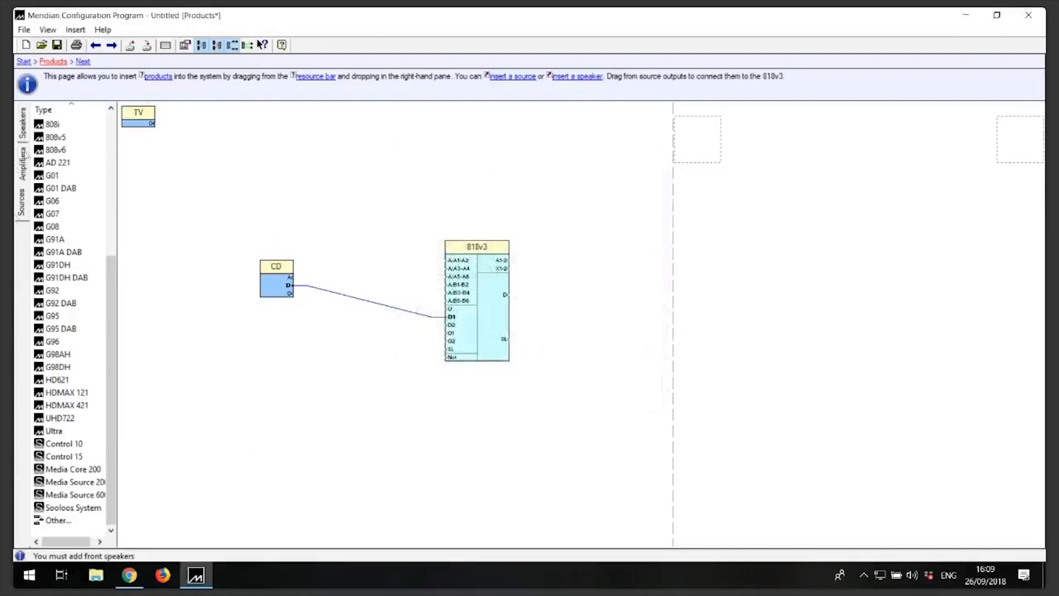
Place the TV source below the CD source and connect its optical output to the 818v3's O1 input.
drag(129, 117, 269, 341)
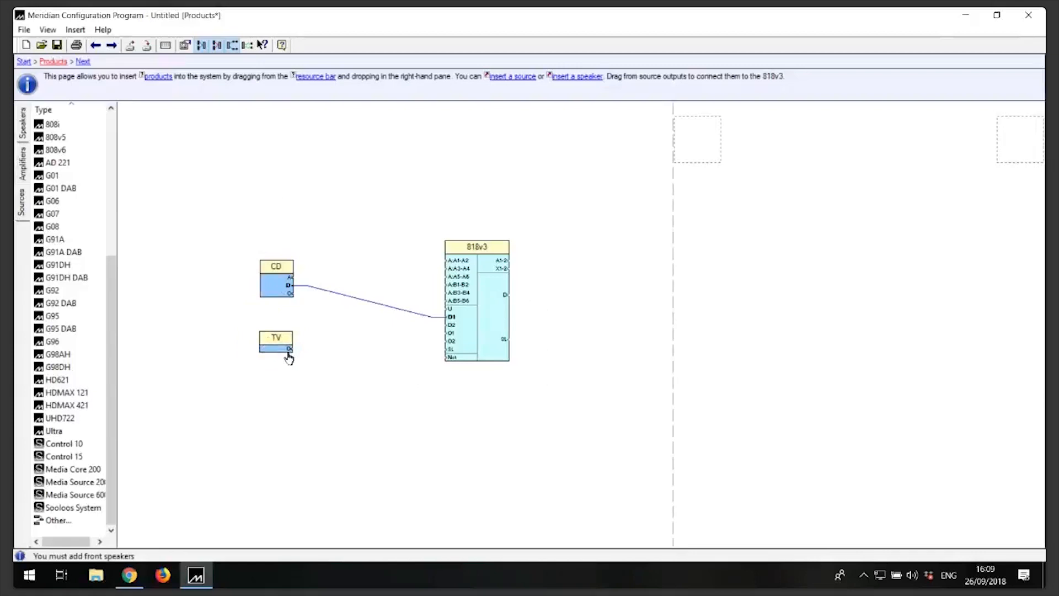
drag(289, 352, 455, 340)
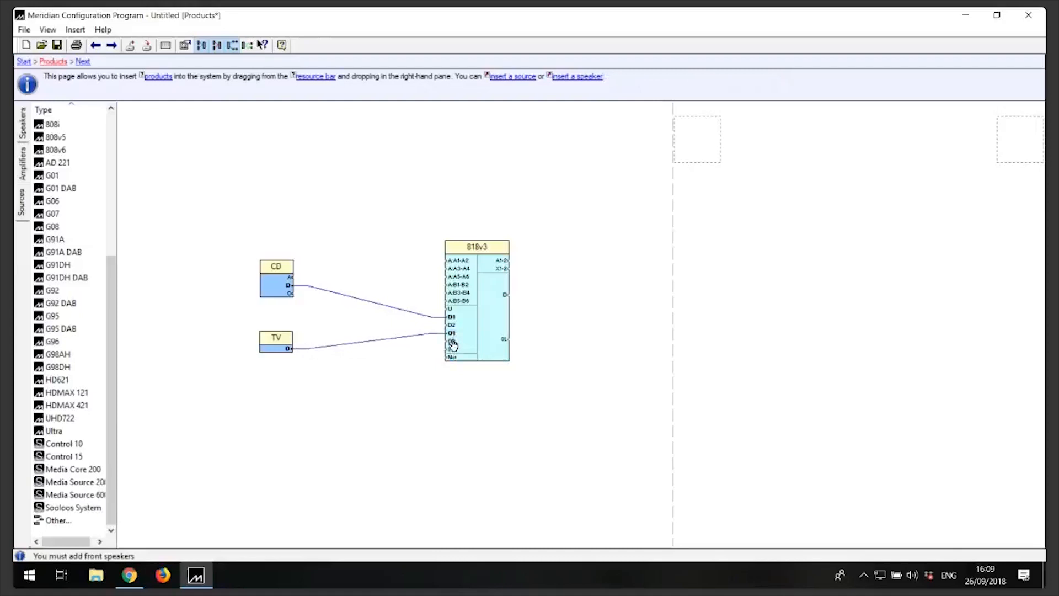
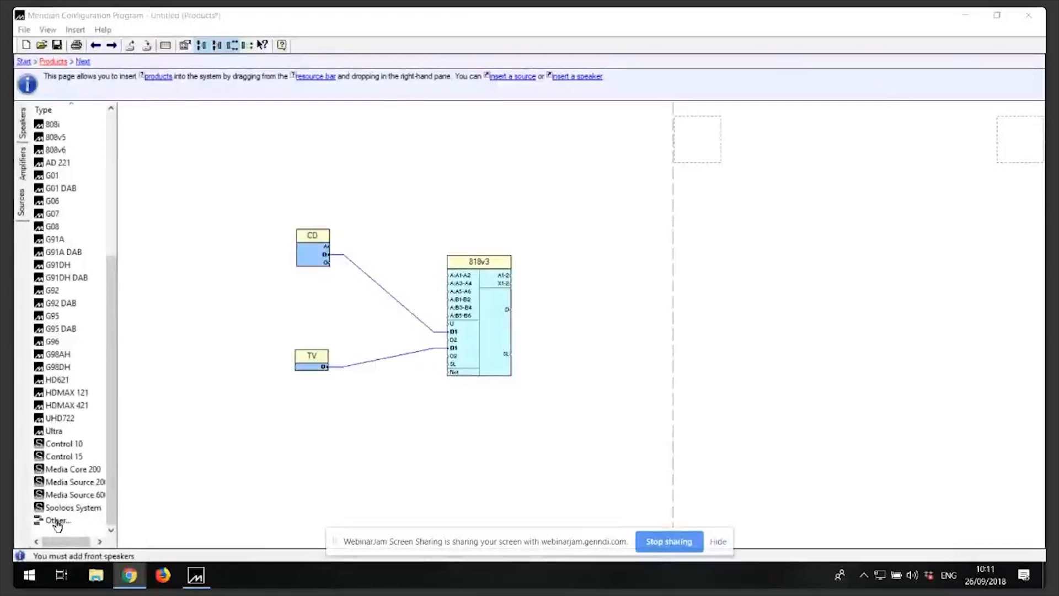
Start inserting a third Other source with the generic template, MSR+ key 5 [Disc] and legend Phono.
click(717, 542)
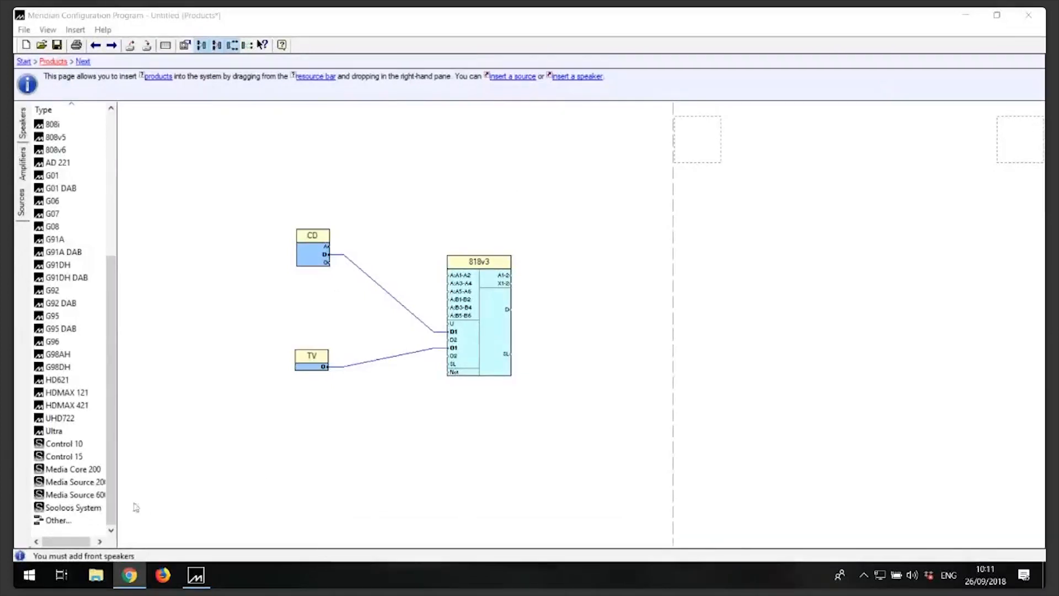
drag(305, 447, 304, 443)
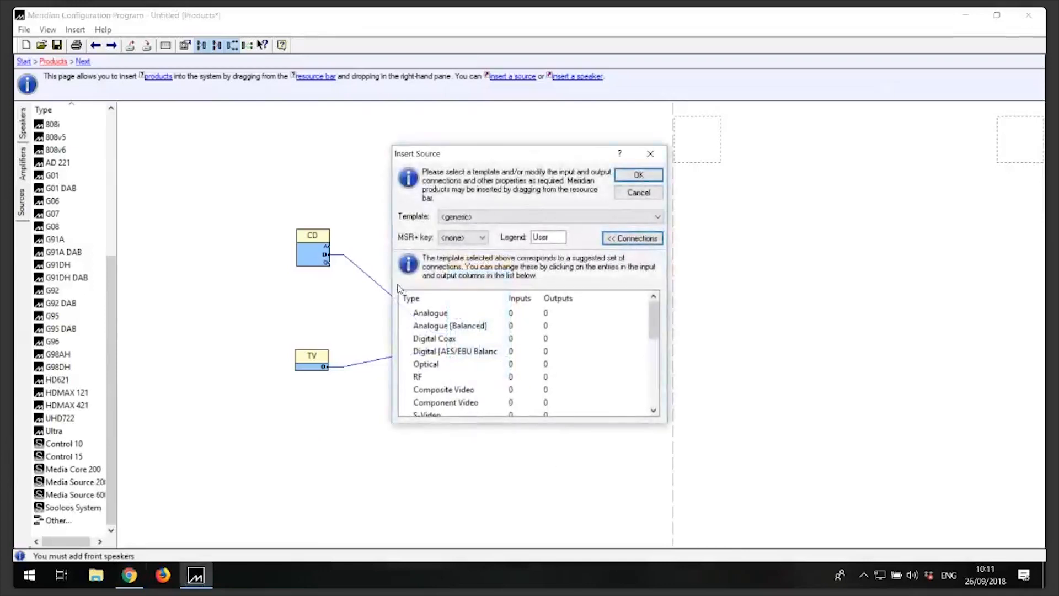
click(479, 242)
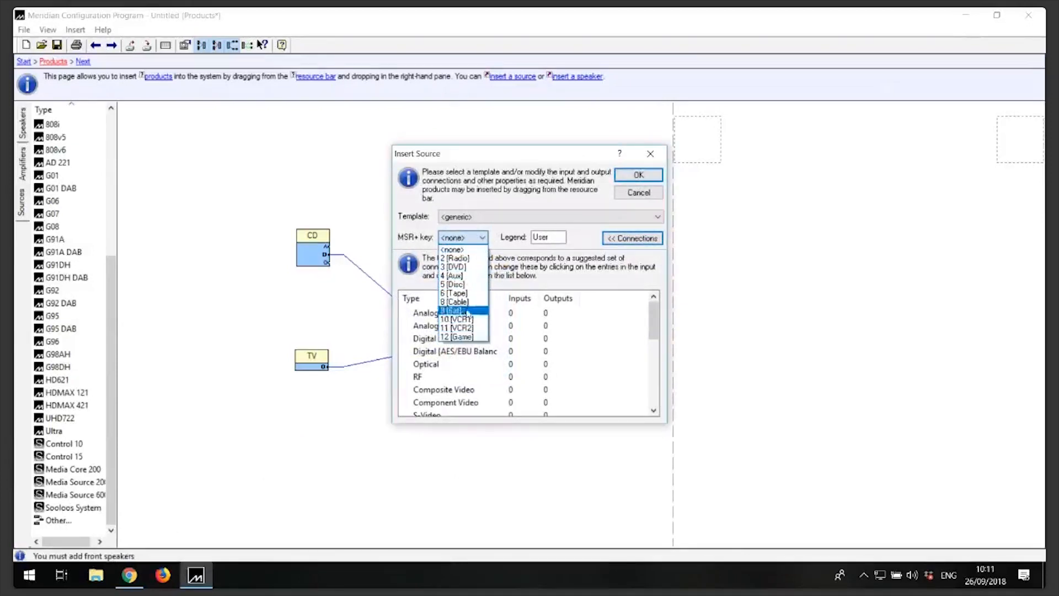
click(469, 284)
text(P)
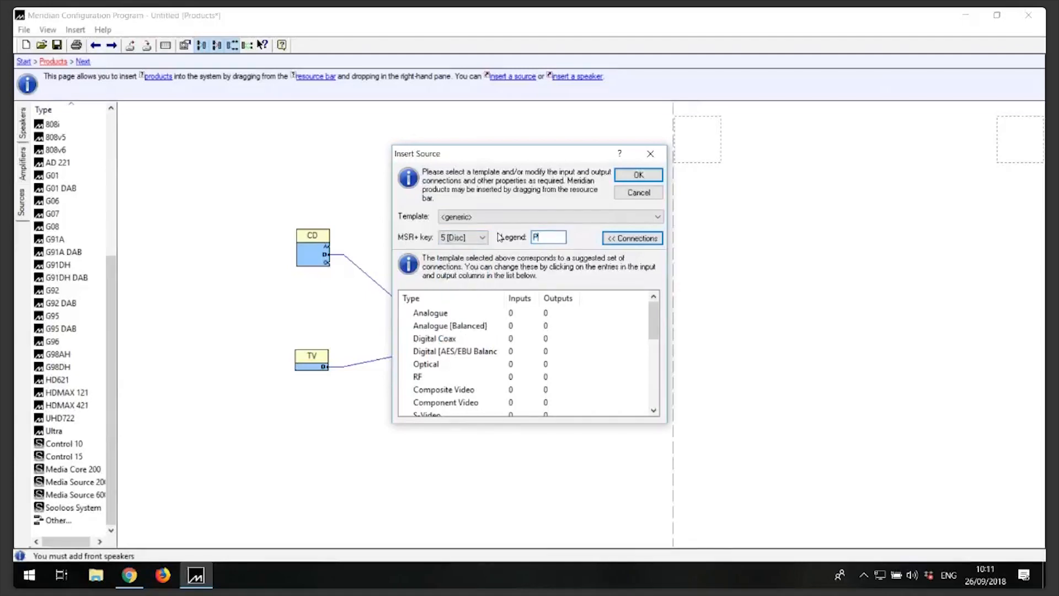
text(ond)
text(h)
text(h)
Insert the Phono source with one analogue output and place it below the TV source.
click(553, 313)
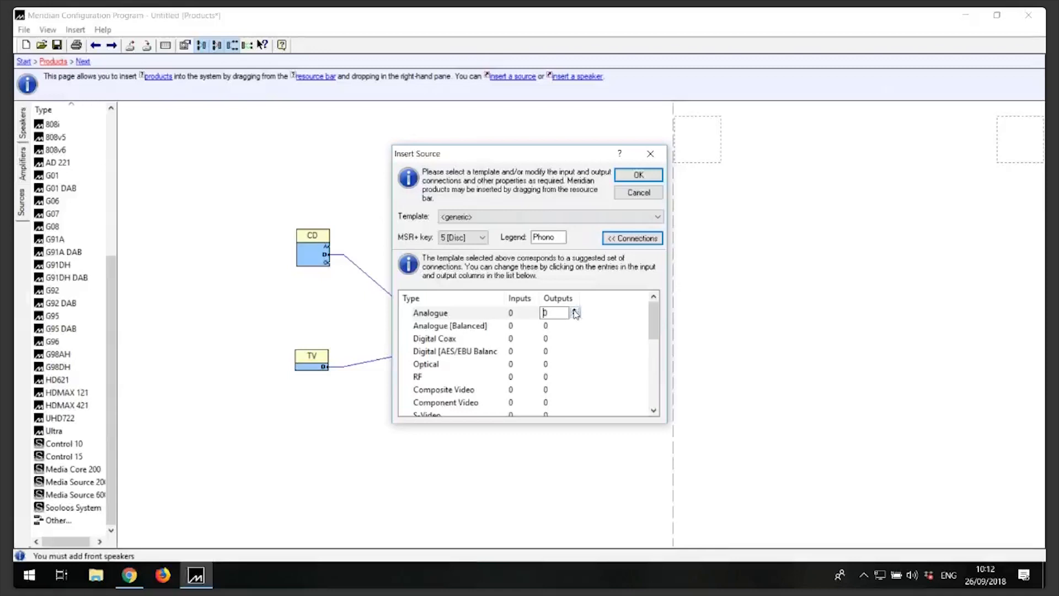
click(574, 310)
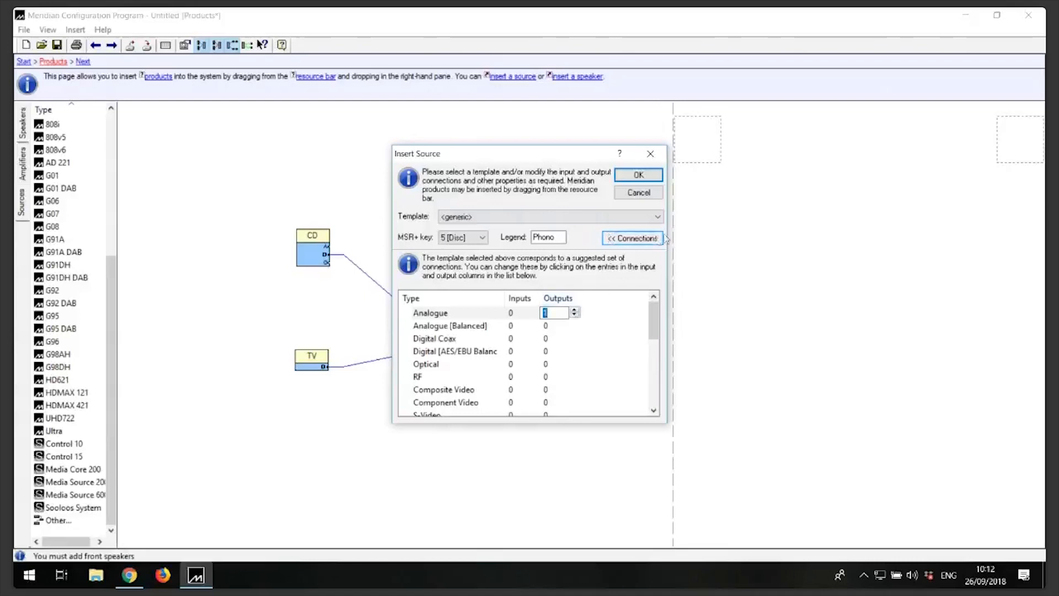
click(652, 180)
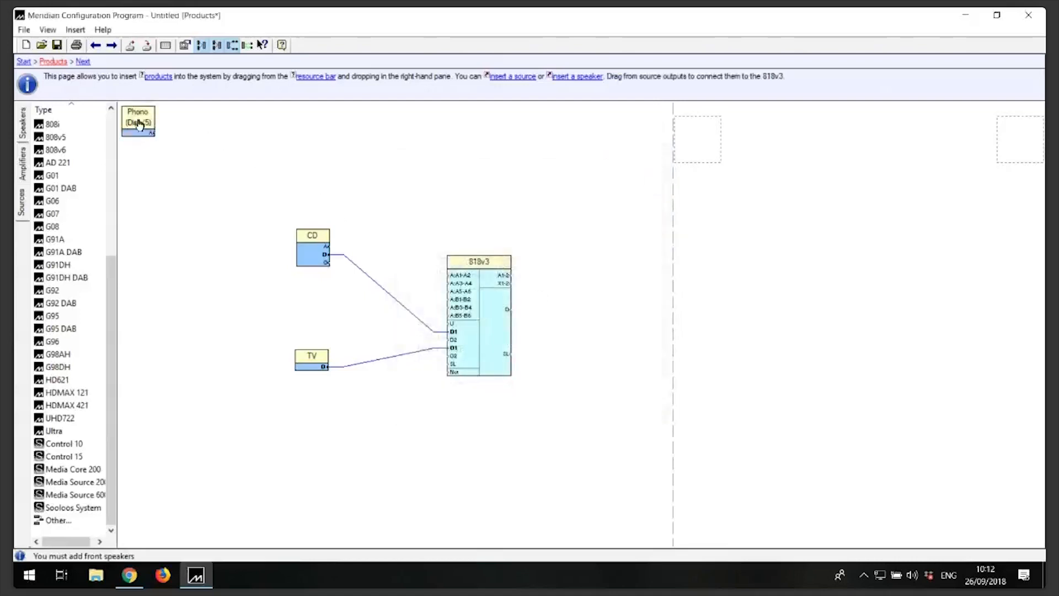
drag(139, 124, 306, 429)
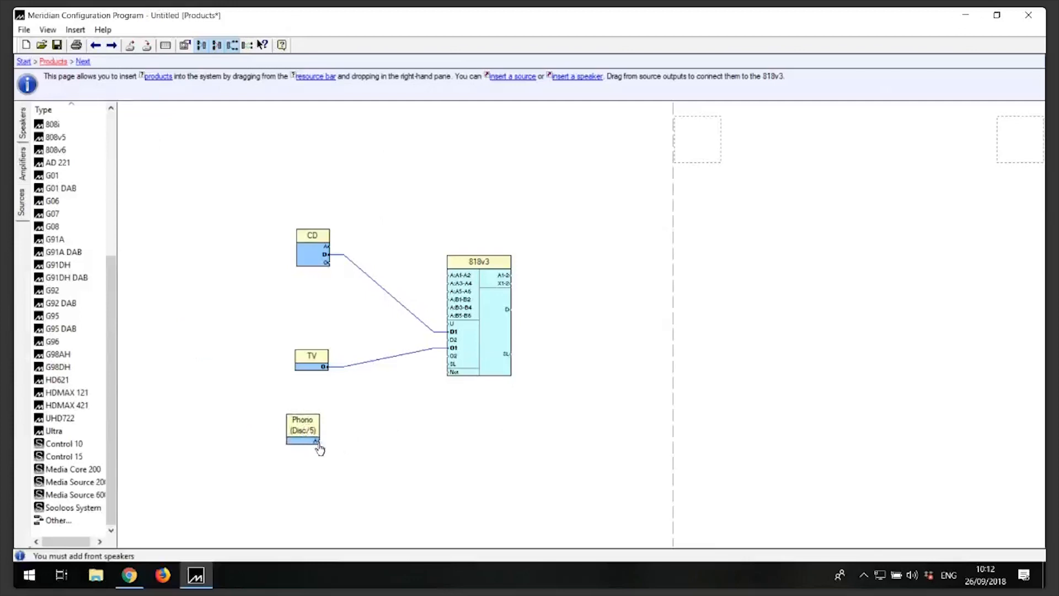
Connect the Phono source's analogue output to the 818v3's A1-A2 input, and rearrange the sources with Phono above CD and CD nearer TV.
drag(317, 443, 451, 278)
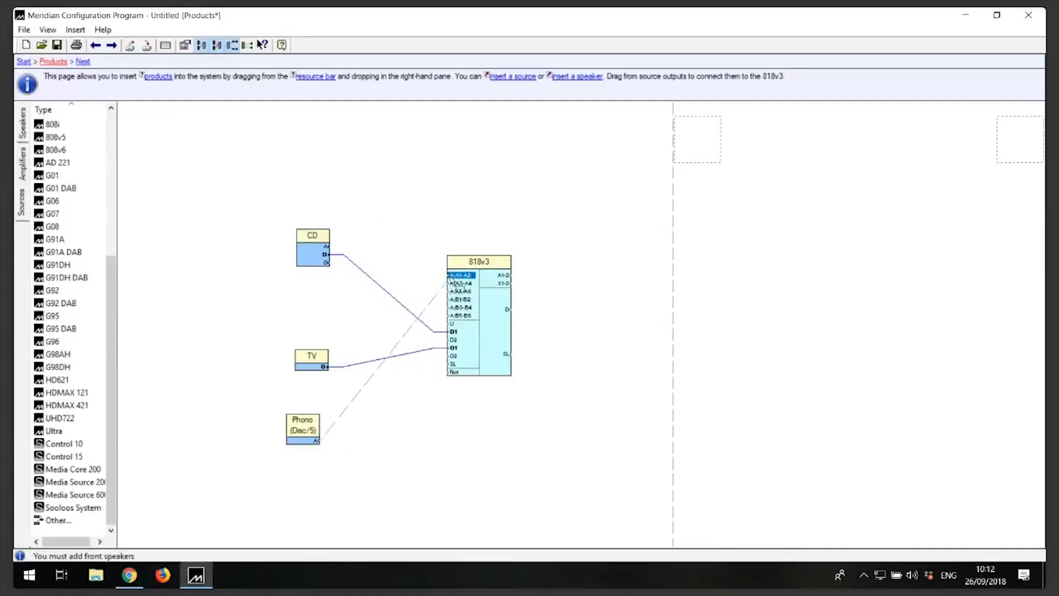
drag(451, 277, 450, 277)
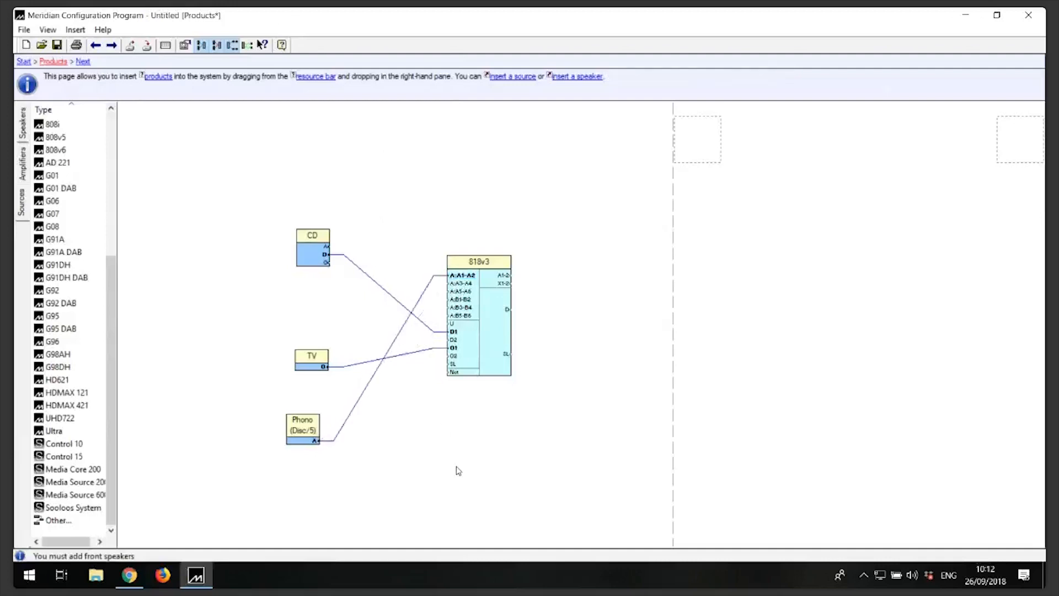
drag(305, 425, 321, 172)
drag(312, 235, 311, 270)
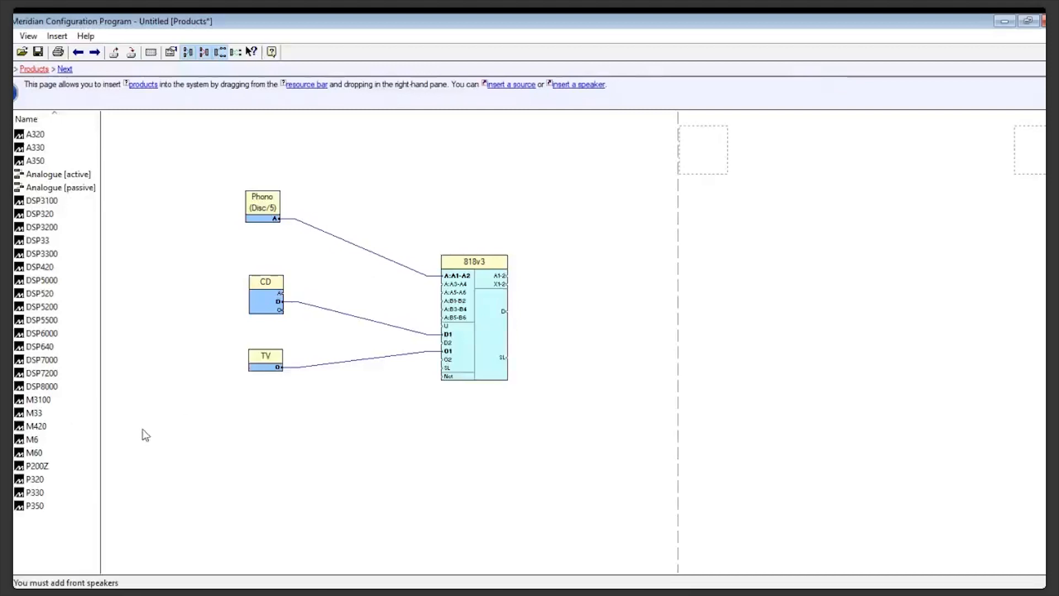
Add a pair of DSP7200 speakers to the system as the front speakers.
drag(64, 470, 893, 203)
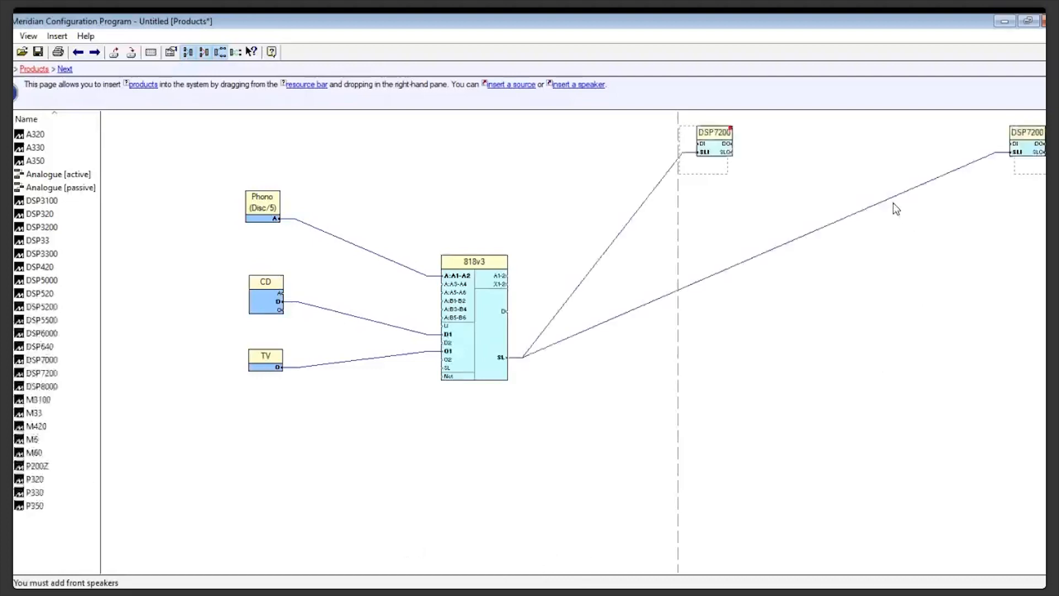
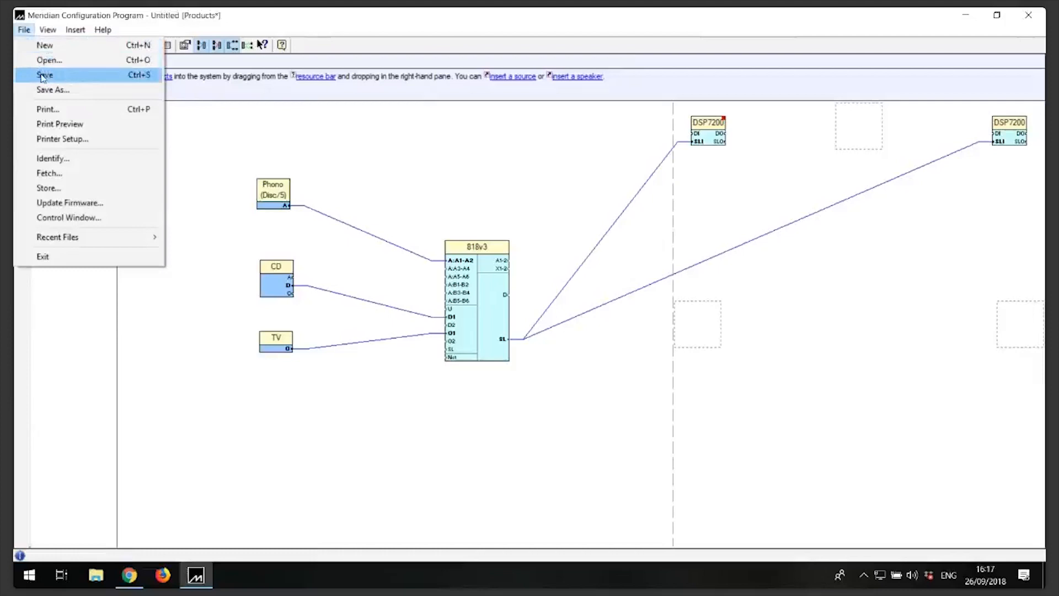
Save the configuration to the Desktop as Webinar 26092018.
click(43, 76)
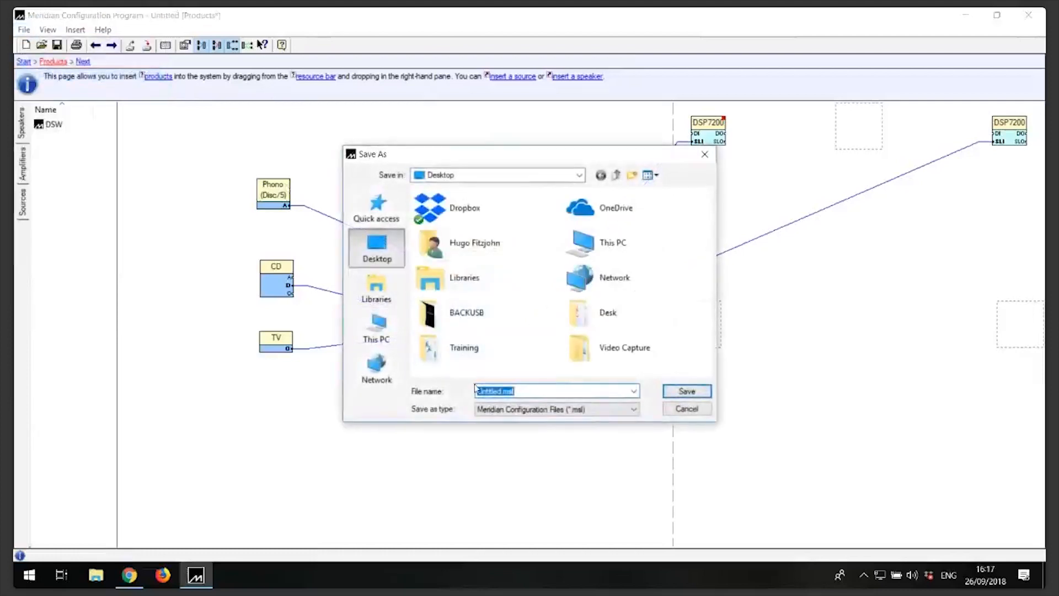
drag(502, 390, 453, 390)
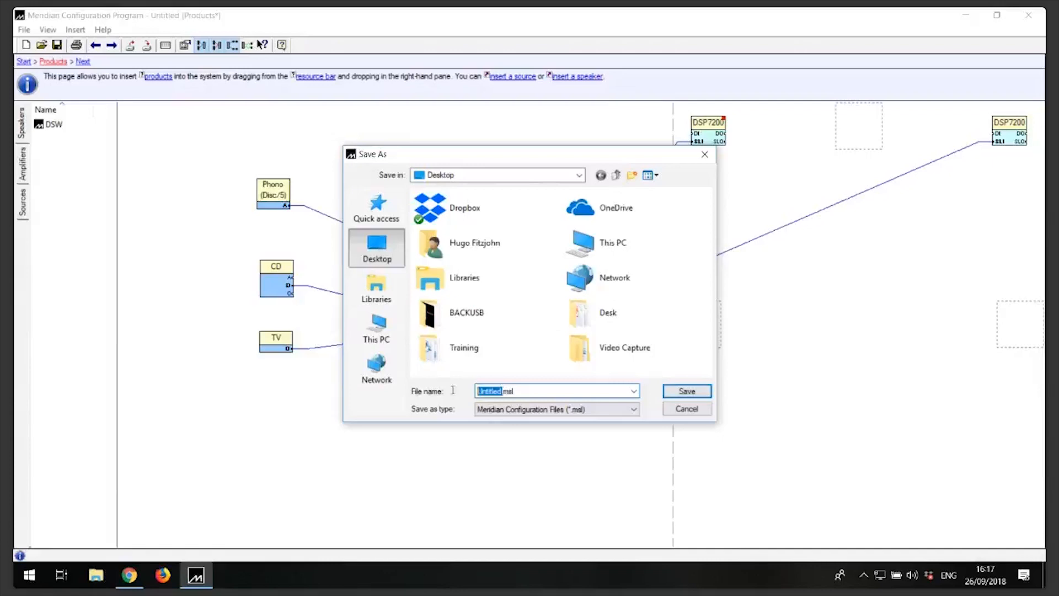
key(Delete)
key(Delete)
key(Delete)
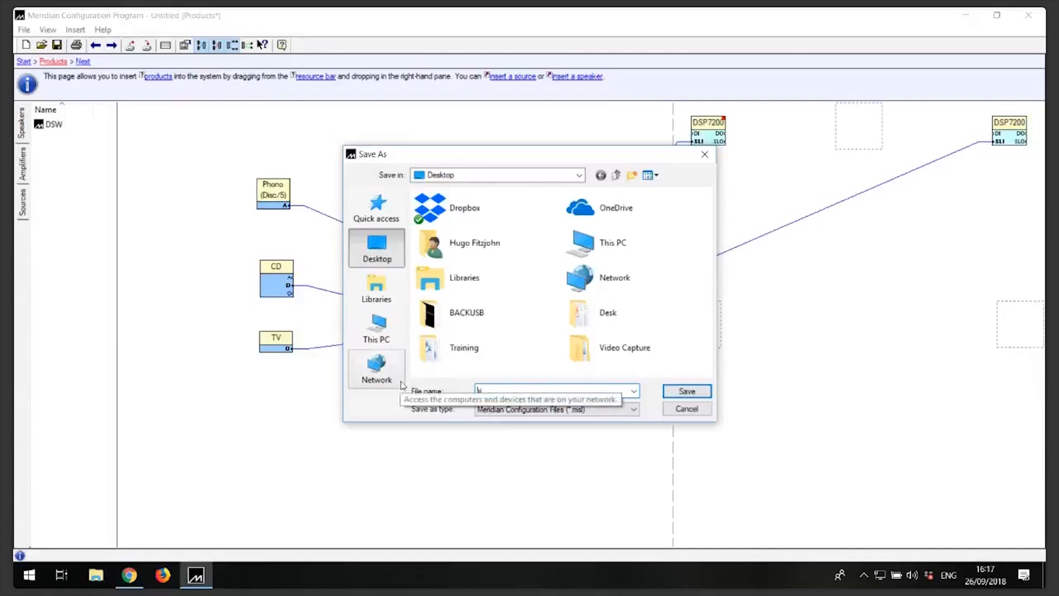
text(Webinar)
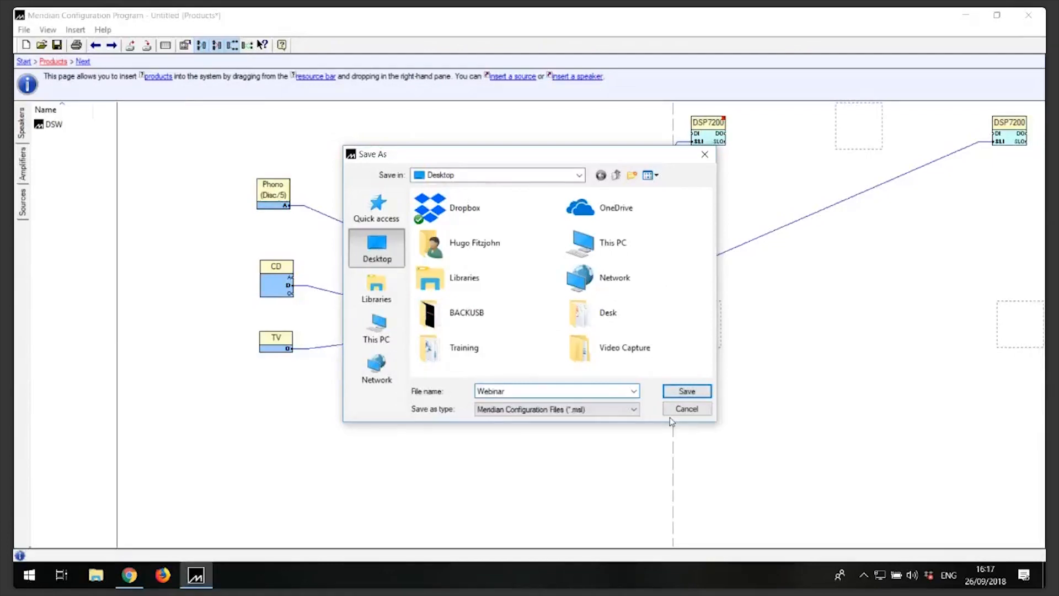
text( 26092018)
click(687, 391)
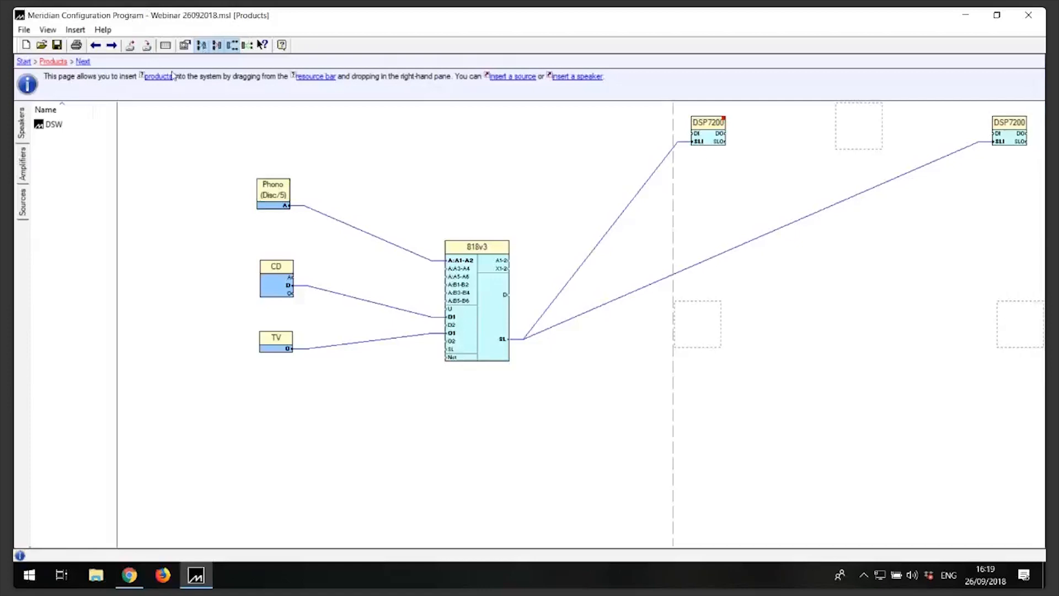
Try to store the configuration to the 818v3 using serial port COM1.
click(148, 50)
click(625, 266)
click(493, 259)
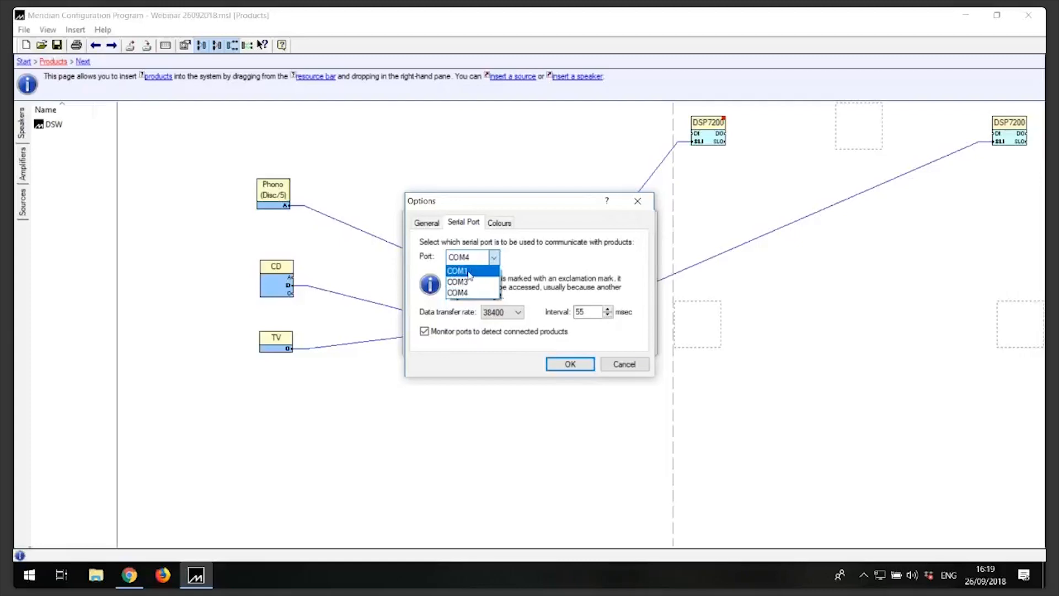
click(469, 272)
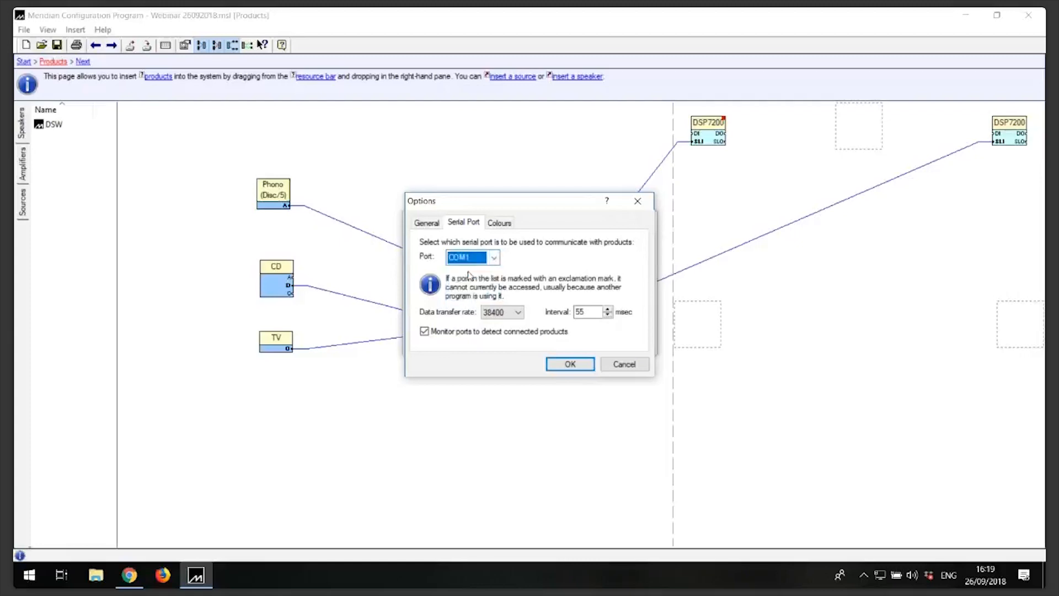
click(570, 364)
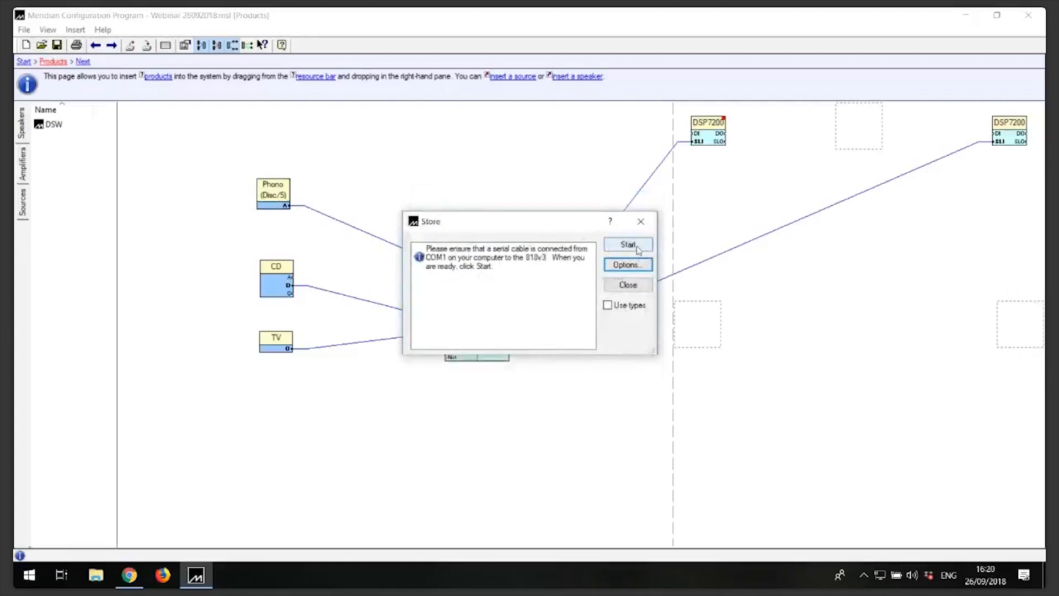
click(639, 250)
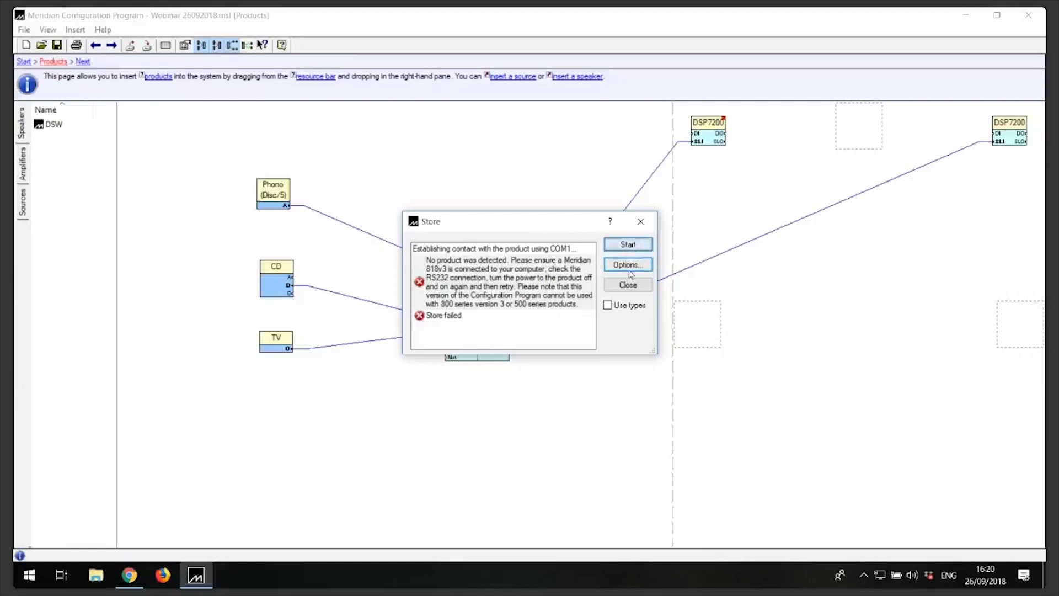
Set the serial port to COM4 and start storing the configuration to the 818v3 again.
click(630, 265)
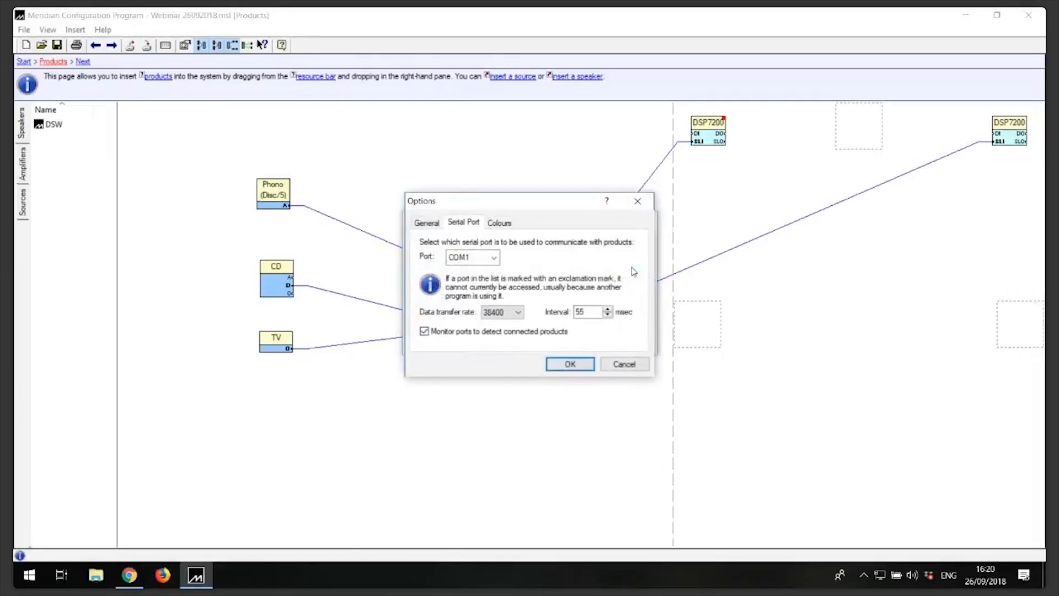
click(492, 257)
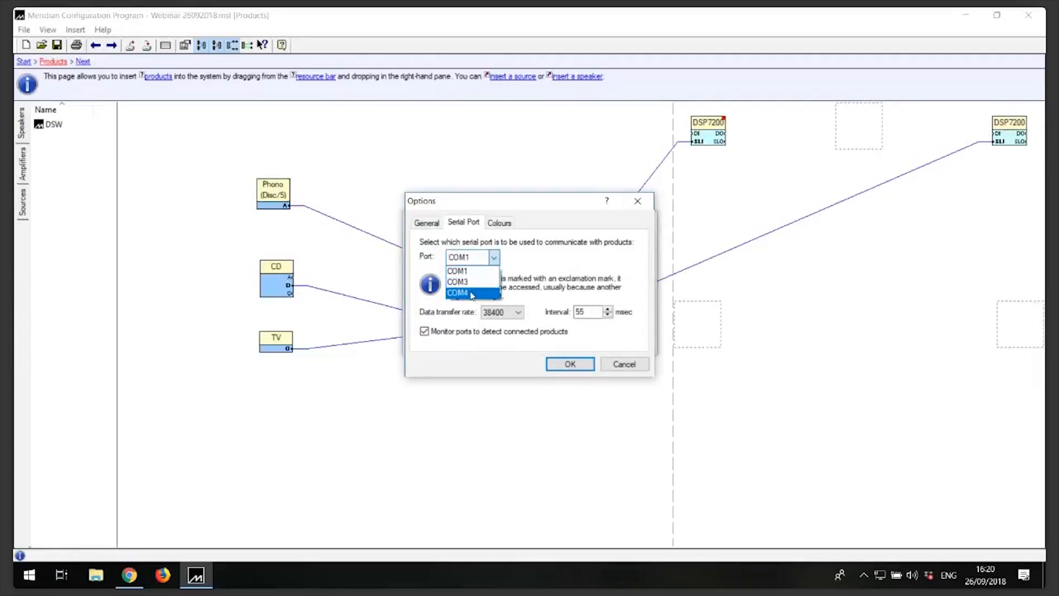
click(472, 295)
click(570, 367)
click(628, 244)
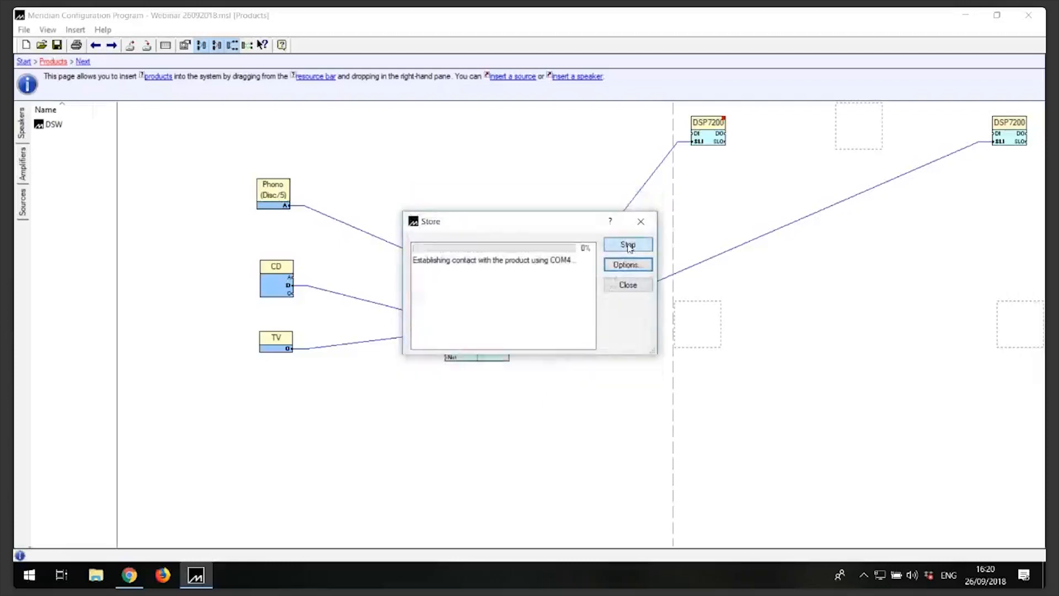